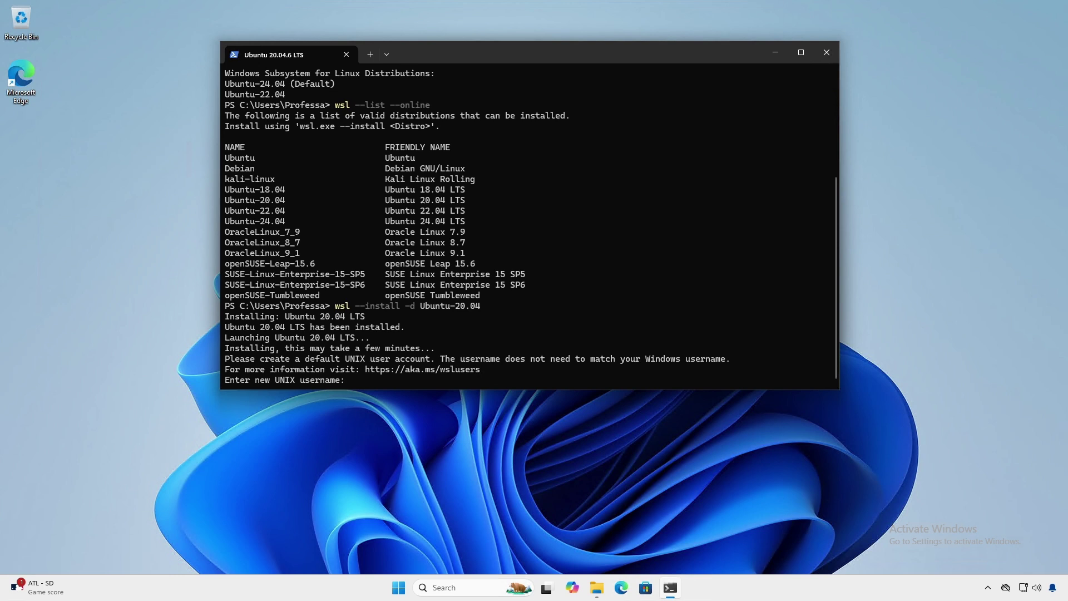
pyautogui.write('professa')
# Create the Ubuntu 20.04 default UNIX user by entering its username and password
pyautogui.press('Return')
pyautogui.press('Return')
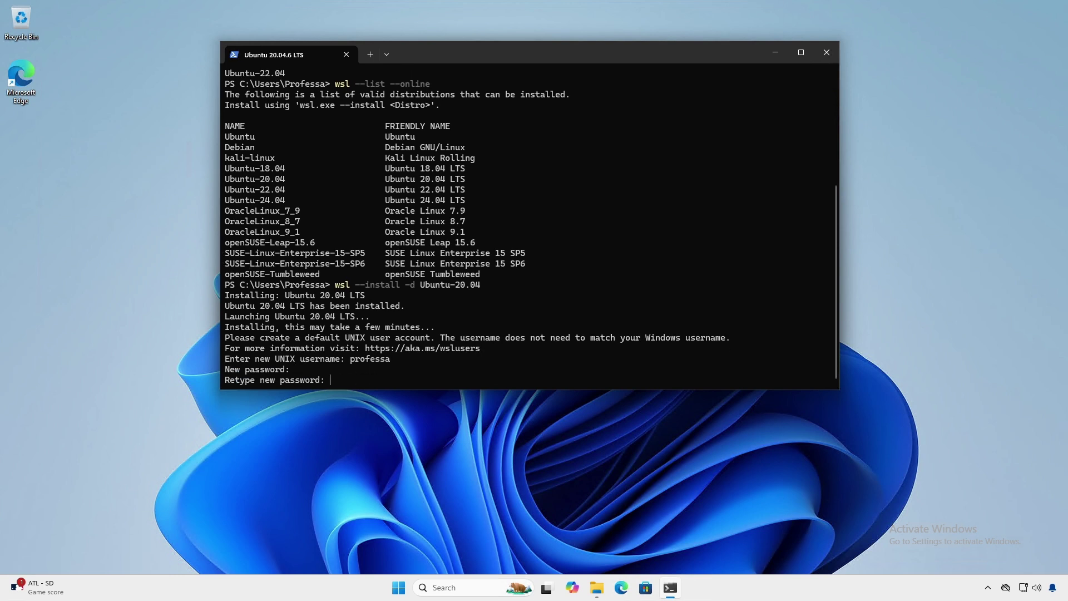
pyautogui.press('Return')
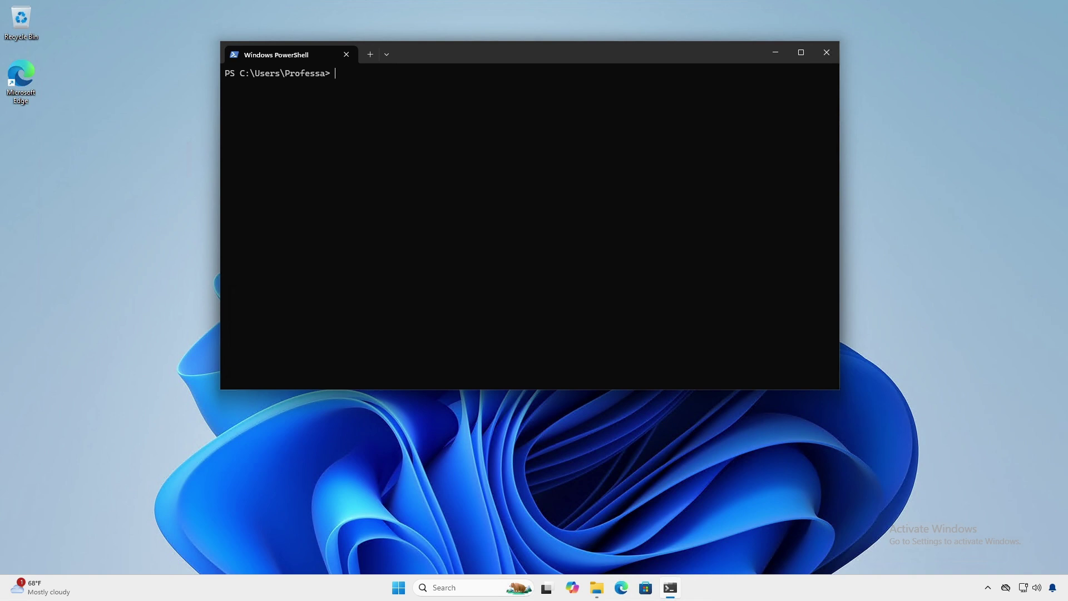
pyautogui.write('w')
pyautogui.write('s')
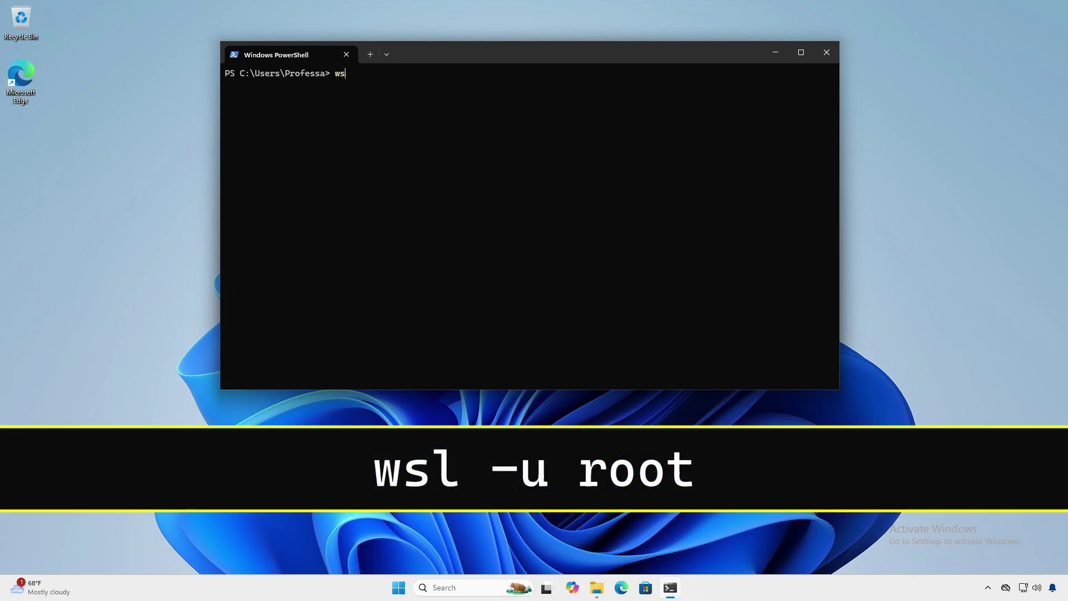
pyautogui.write('l -d Ubuntu-20.04')
pyautogui.write('-u root')
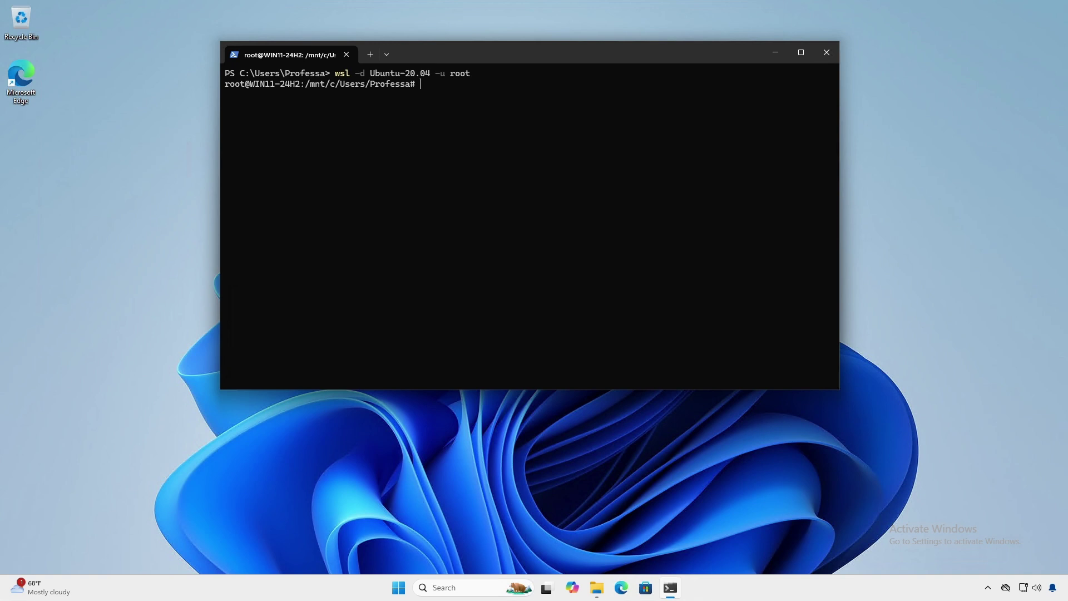
pyautogui.write('pass')
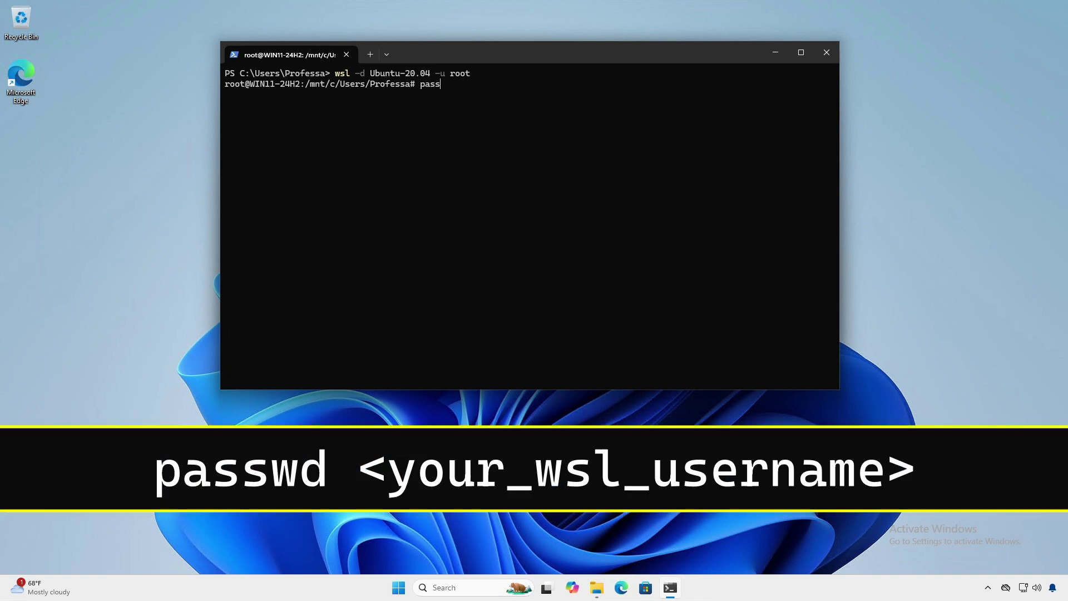
pyautogui.write('wd pro')
pyautogui.write('fessa')
# Reset the user's password with passwd as root, then exit the root shell
pyautogui.press('Return')
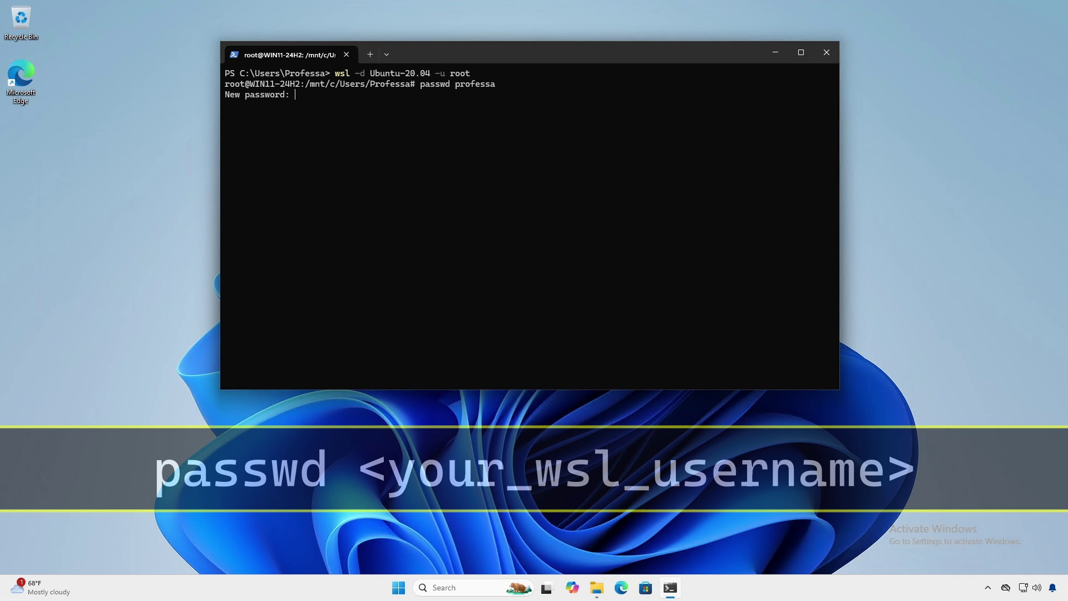
pyautogui.press('Return')
pyautogui.press('Return')
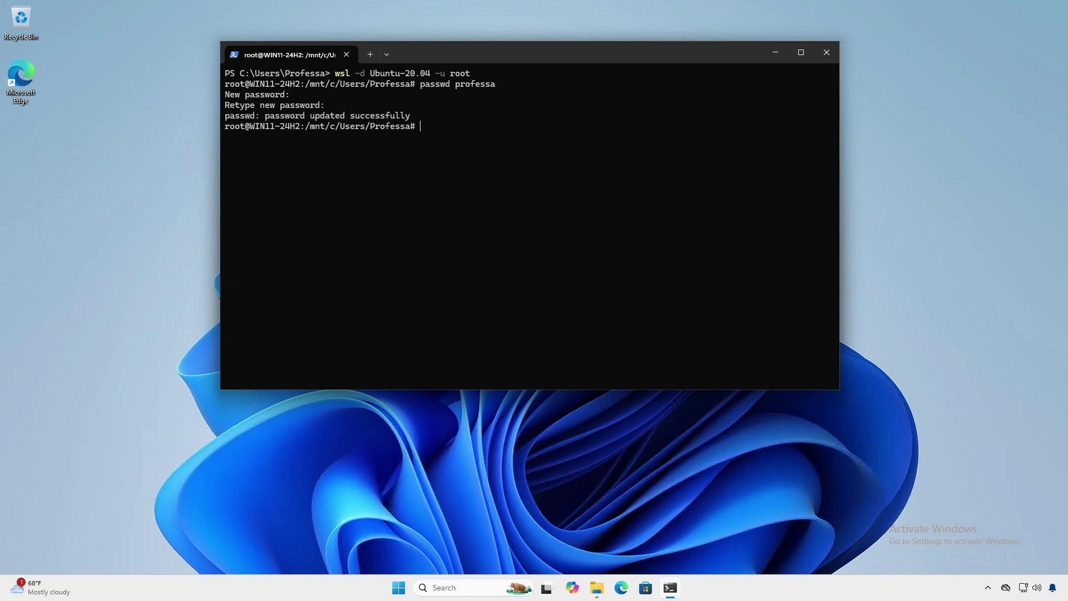
pyautogui.write('exi')
pyautogui.write('t')
pyautogui.press('Return')
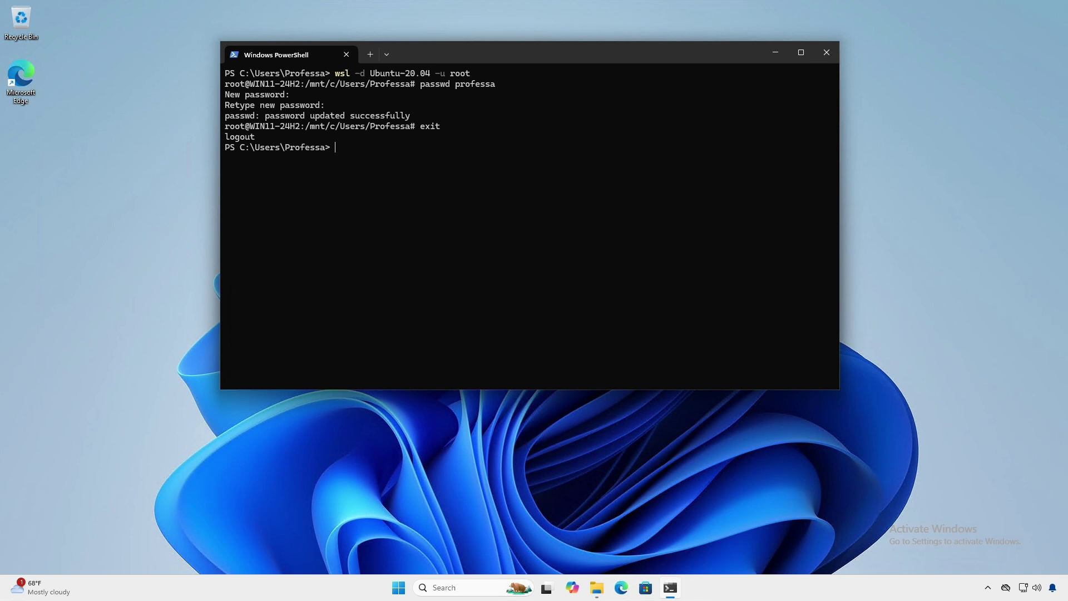
pyautogui.write('wsl')
pyautogui.write(' -d Ubuntu-20.04')
# Relaunch Ubuntu-20.04 as the default user with wsl -d Ubuntu-20.04
pyautogui.press('Return')
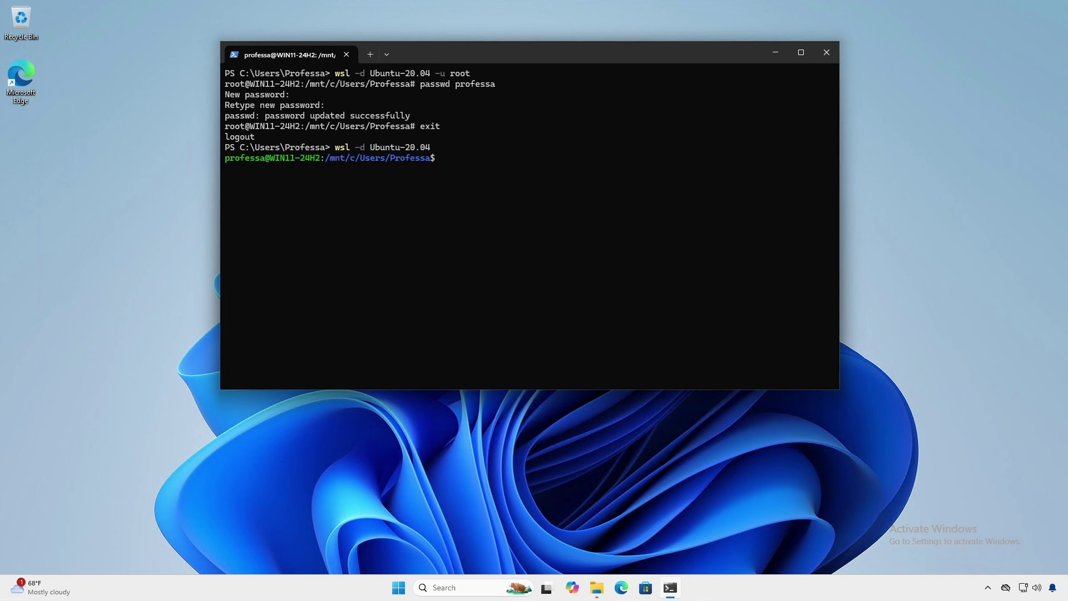
pyautogui.write('sudo fdisk -l')
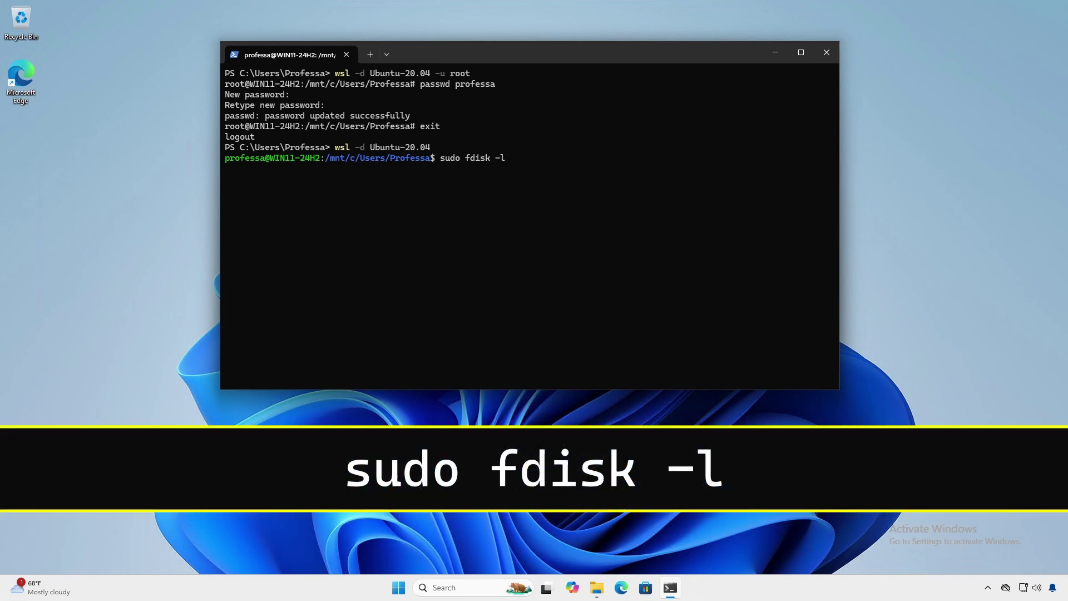
# List the disks with sudo fdisk -l using the new password, then exit to PowerShell
pyautogui.press('Return')
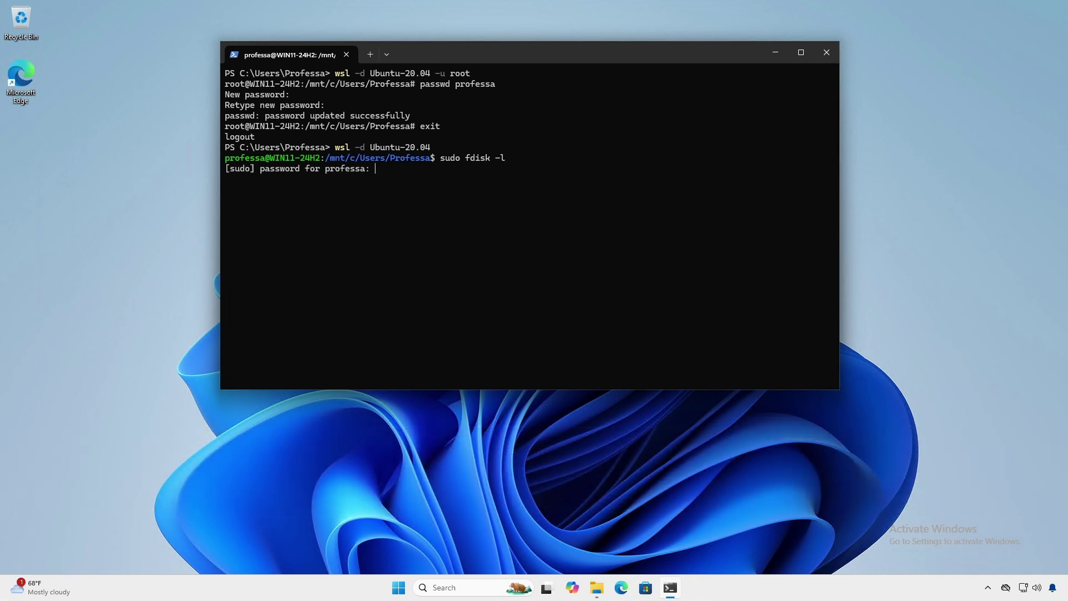
pyautogui.press('Return')
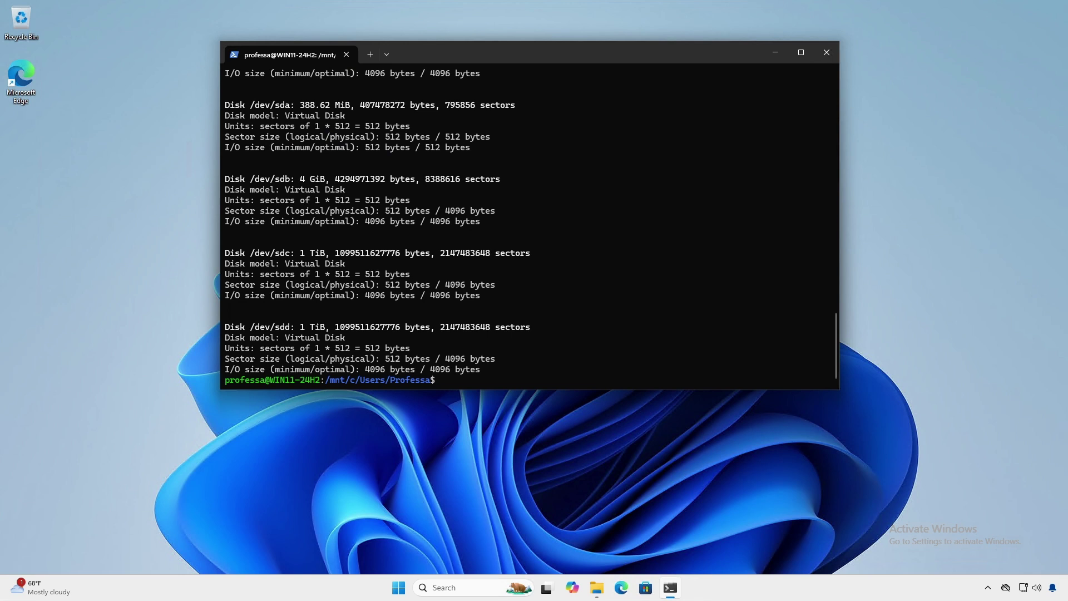
pyautogui.write('e')
pyautogui.write('xit')
pyautogui.press('Return')
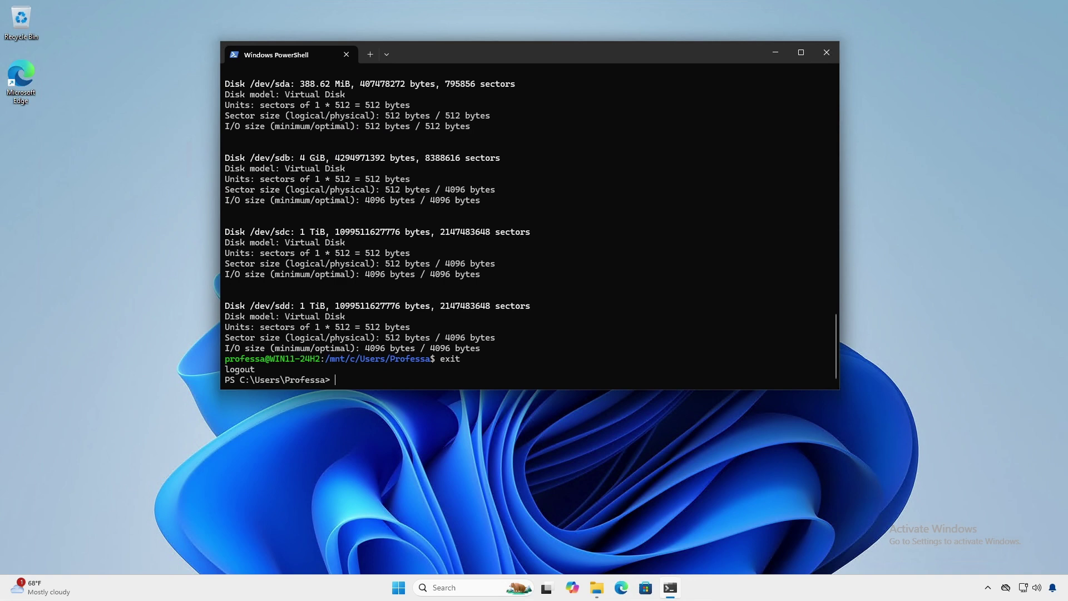